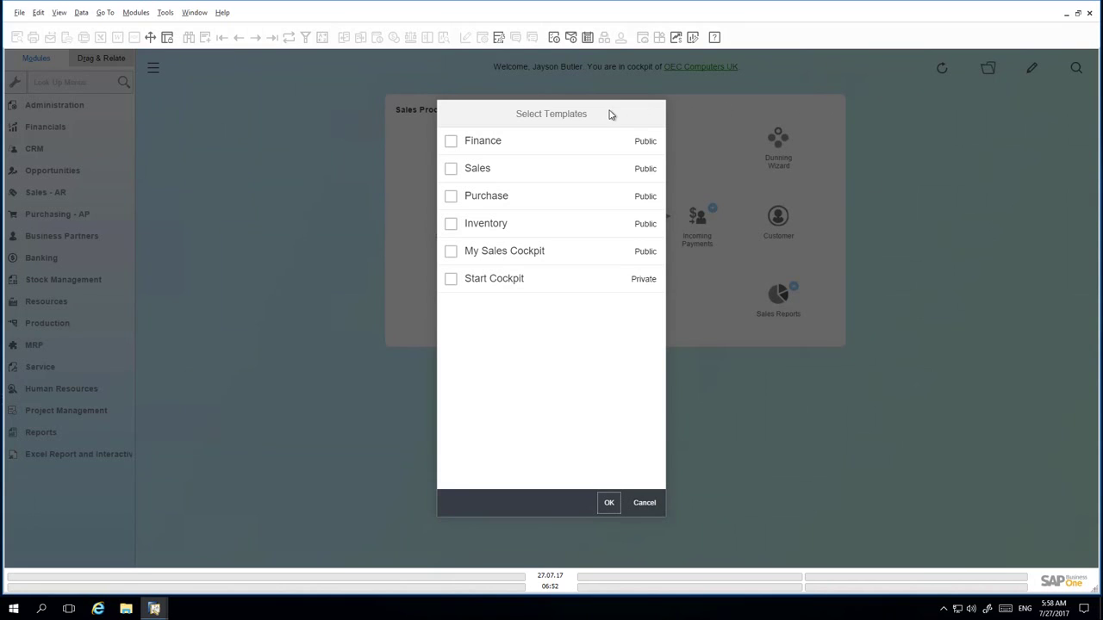
- Select the Sales template in Select Templates and open it for editing
{"action": "left_click", "coordinate": [451, 169]}
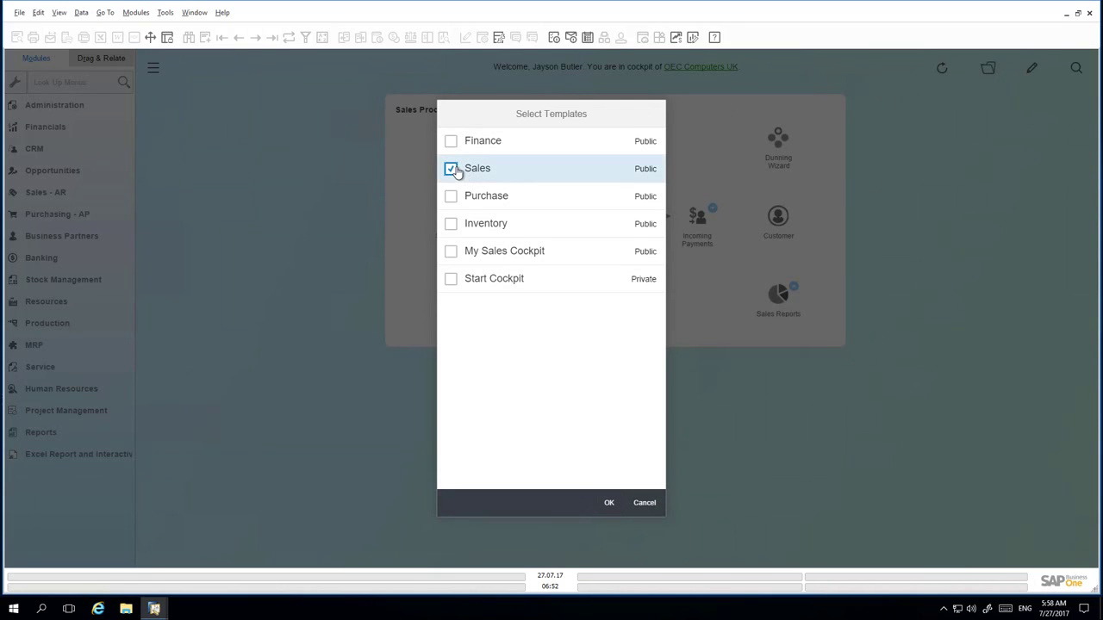
{"action": "left_click", "coordinate": [609, 504]}
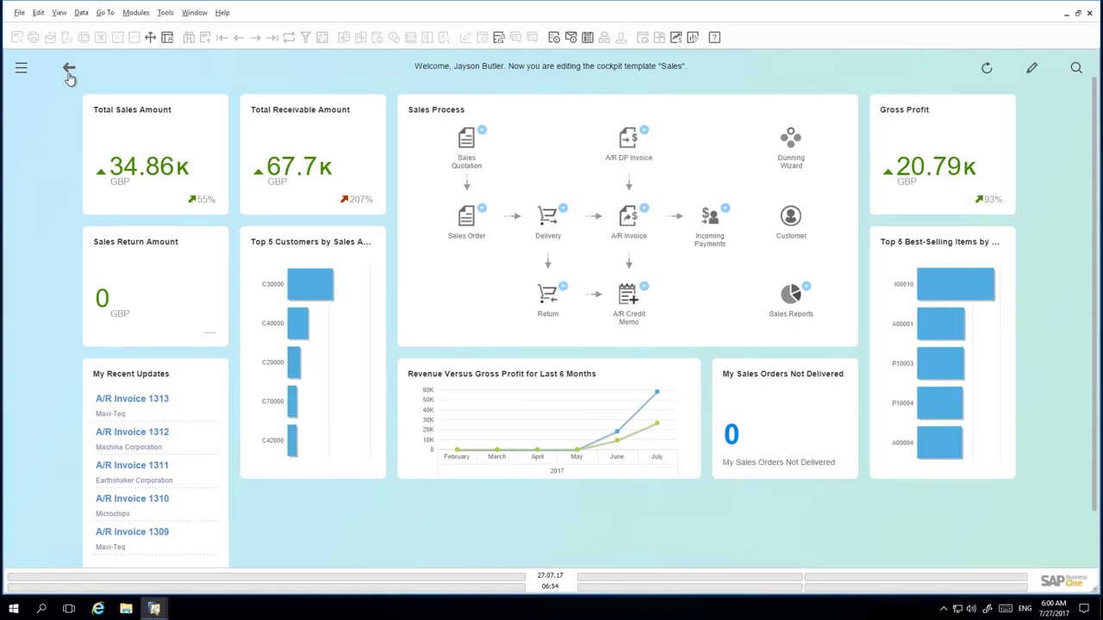
- In edit mode, add the Top 5 Sales Employees by Sales Amount widget from the Widget Gallery
{"action": "left_click", "coordinate": [1033, 73]}
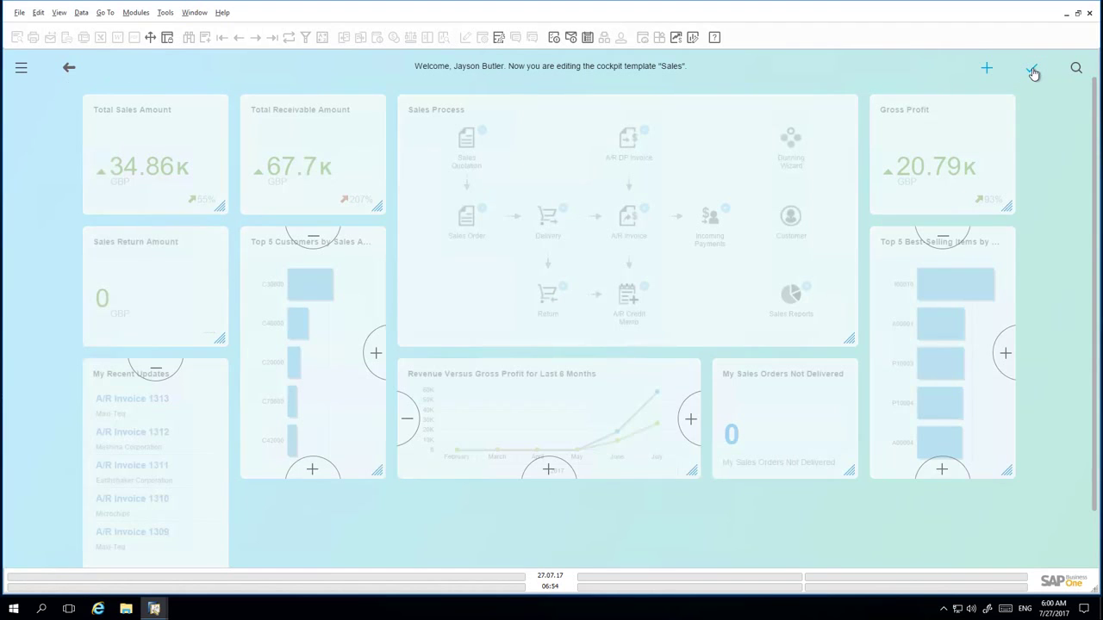
{"action": "left_click", "coordinate": [986, 70]}
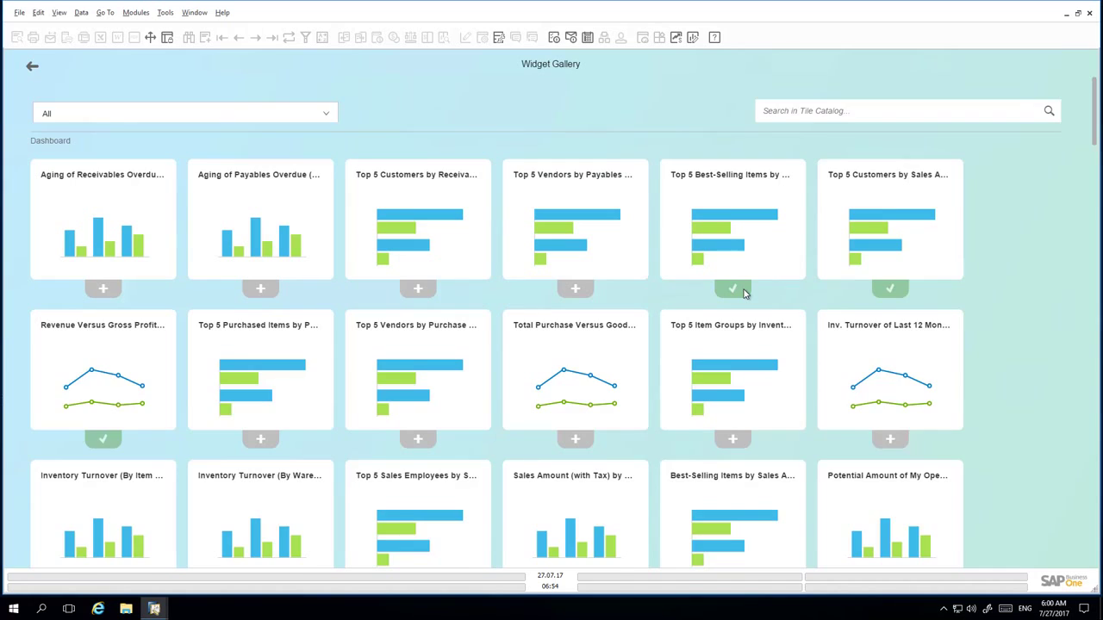
{"action": "scroll", "coordinate": [746, 294], "scroll_direction": "down", "scroll_amount": 3}
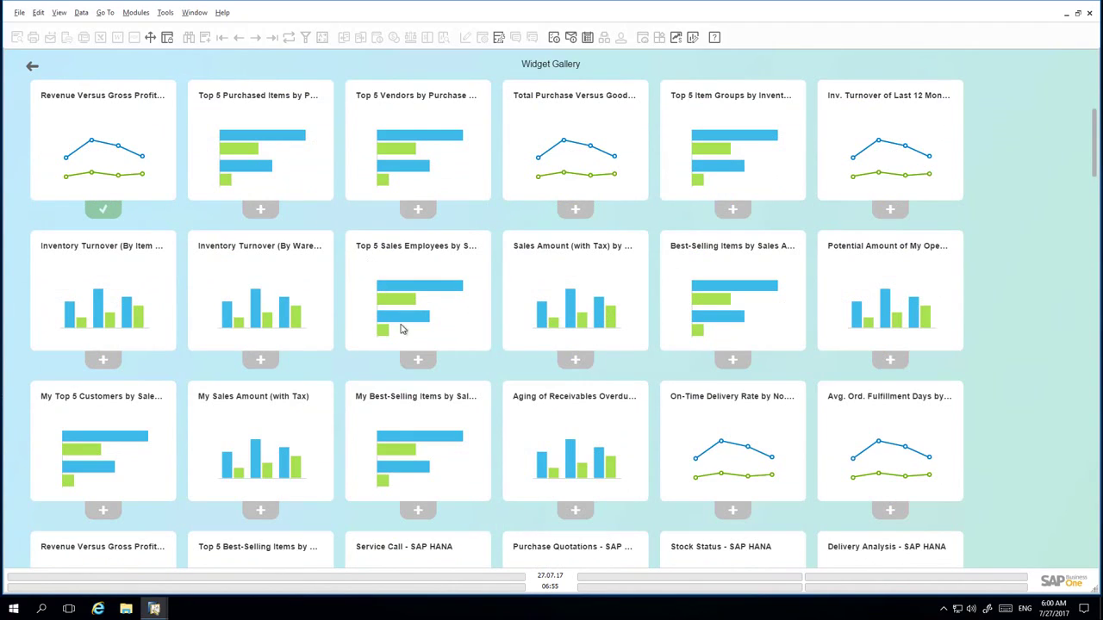
{"action": "left_click", "coordinate": [418, 361]}
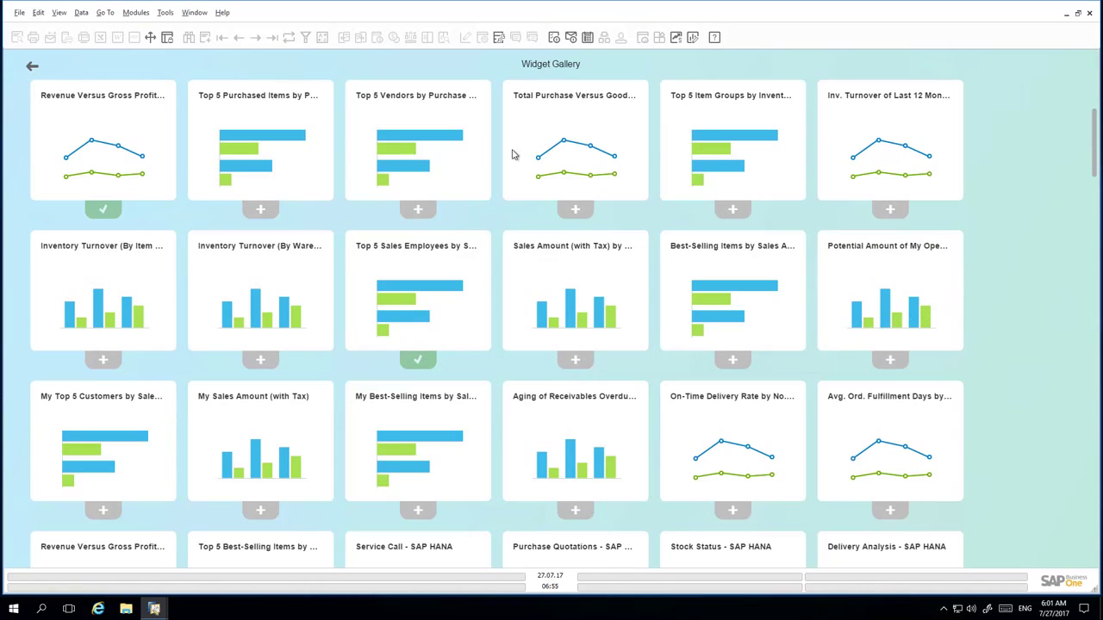
{"action": "left_click", "coordinate": [32, 68]}
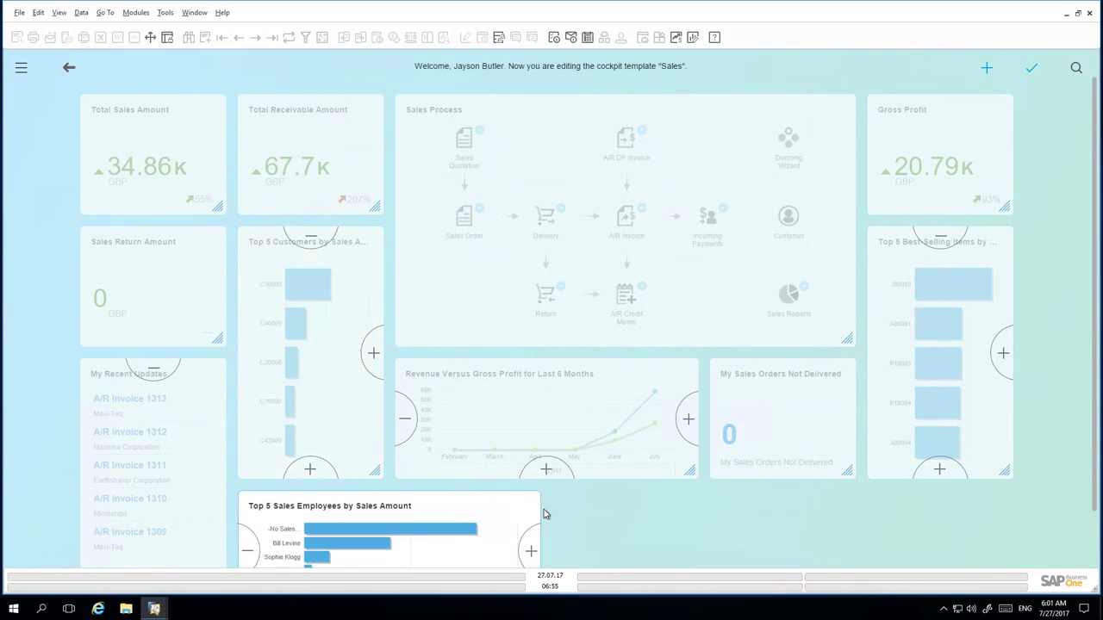
- Widen the Top 5 Sales Employees tile, move Sales Process bottom-right, and make Revenue taller
{"action": "left_click", "coordinate": [532, 552]}
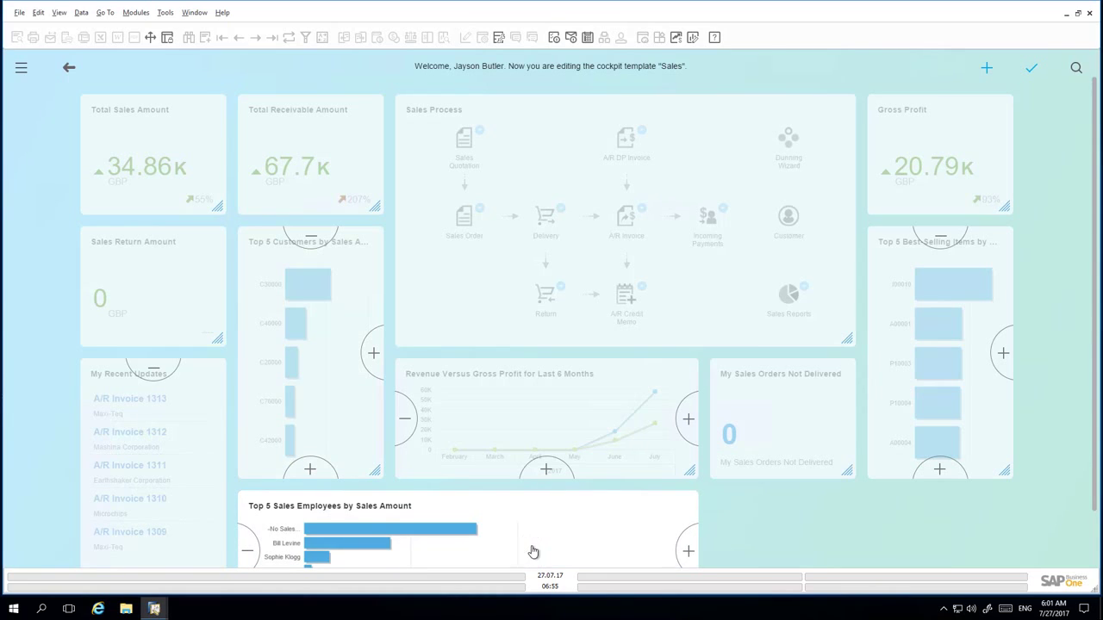
{"action": "left_click", "coordinate": [250, 552]}
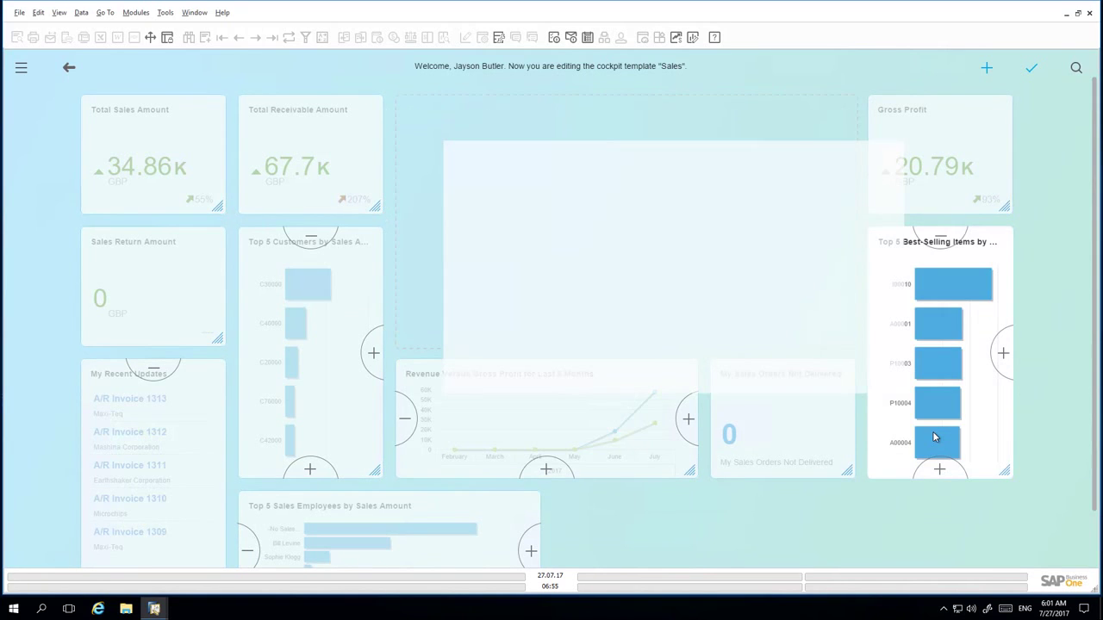
{"action": "left_click", "coordinate": [932, 437]}
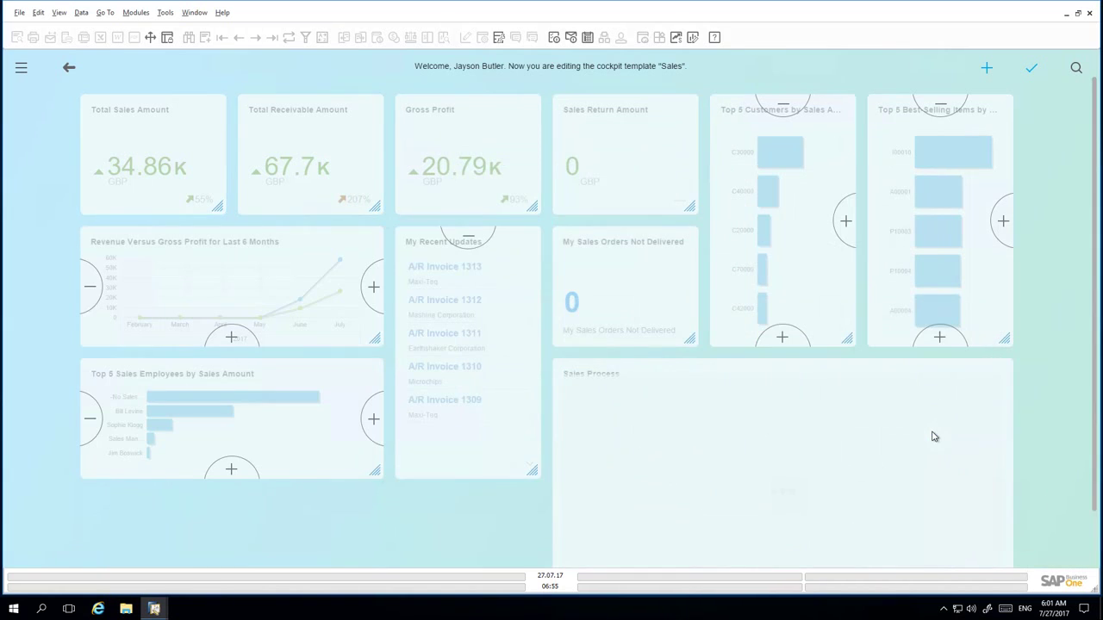
{"action": "left_click", "coordinate": [374, 415]}
{"action": "scroll", "coordinate": [258, 345], "scroll_direction": "down", "scroll_amount": 1}
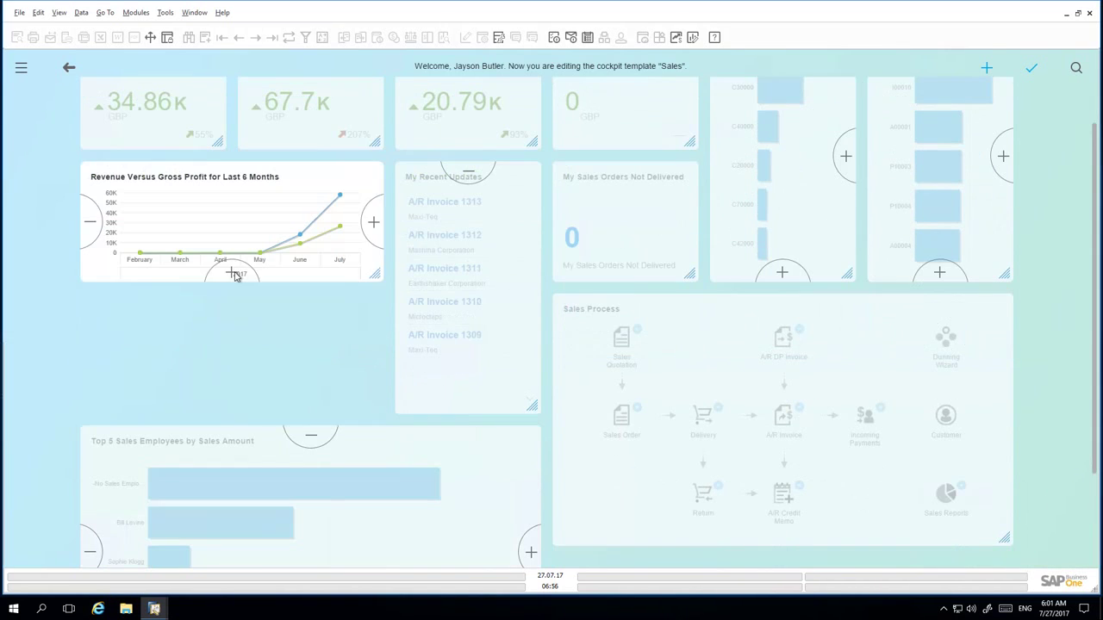
{"action": "left_click", "coordinate": [234, 272]}
{"action": "left_click", "coordinate": [526, 387]}
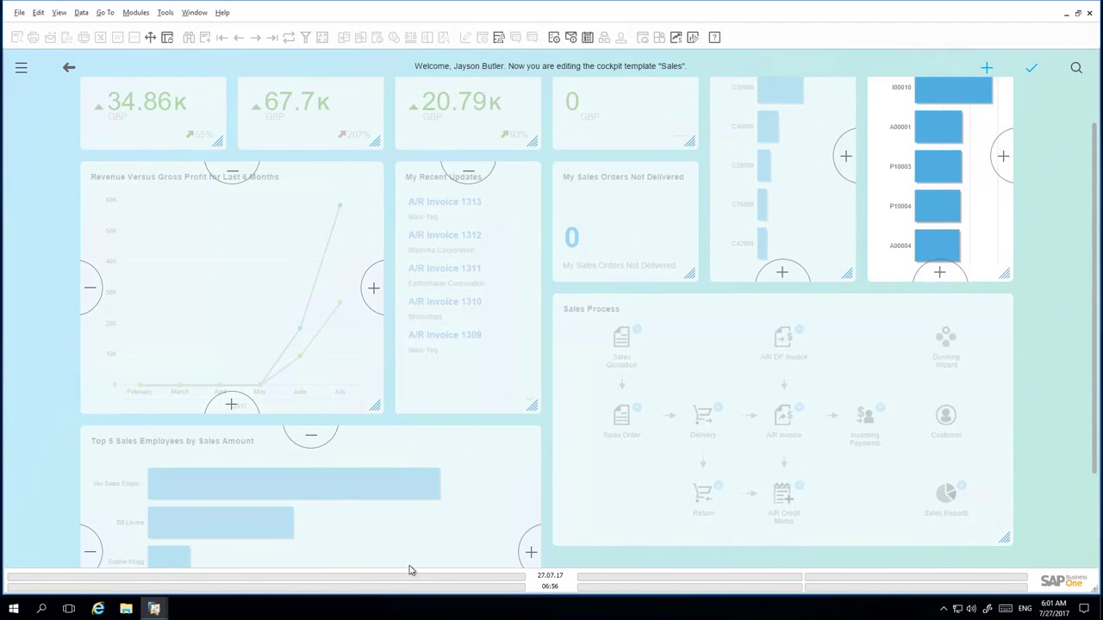
{"action": "left_click", "coordinate": [311, 436]}
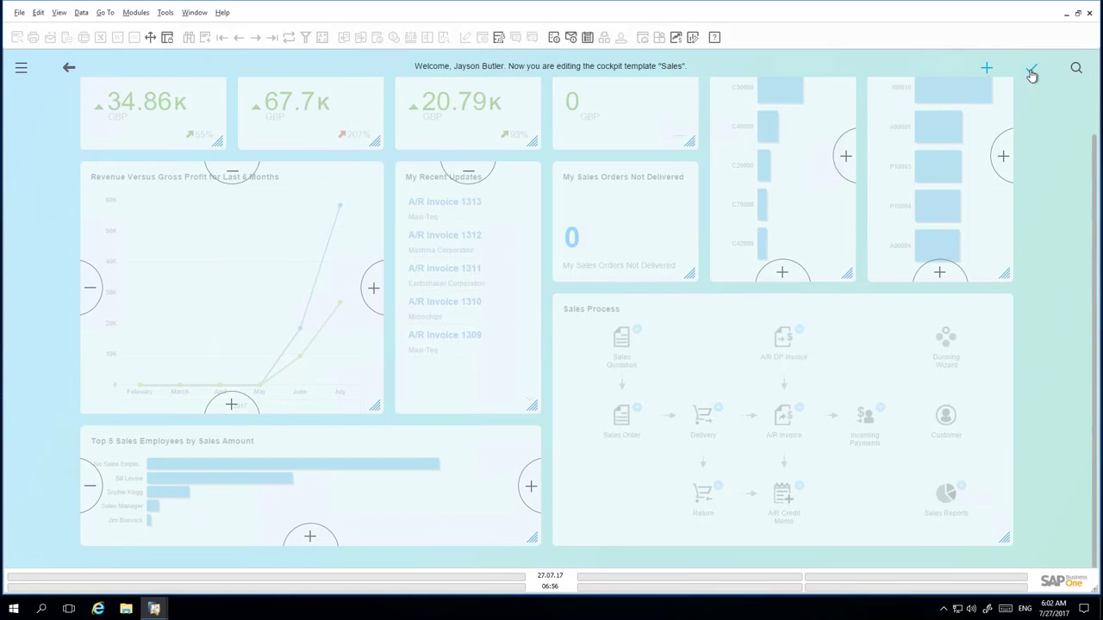
{"action": "left_click", "coordinate": [1031, 70]}
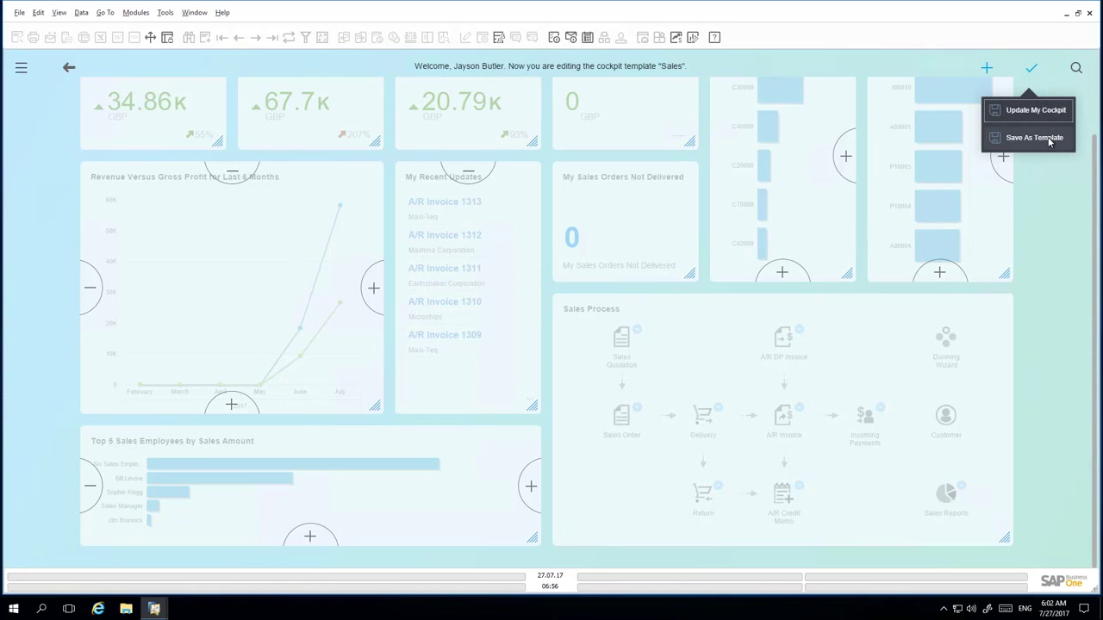
- Save the layout as a new template named 'Enhanced Sales Cockpit v1'
{"action": "left_click", "coordinate": [1050, 142]}
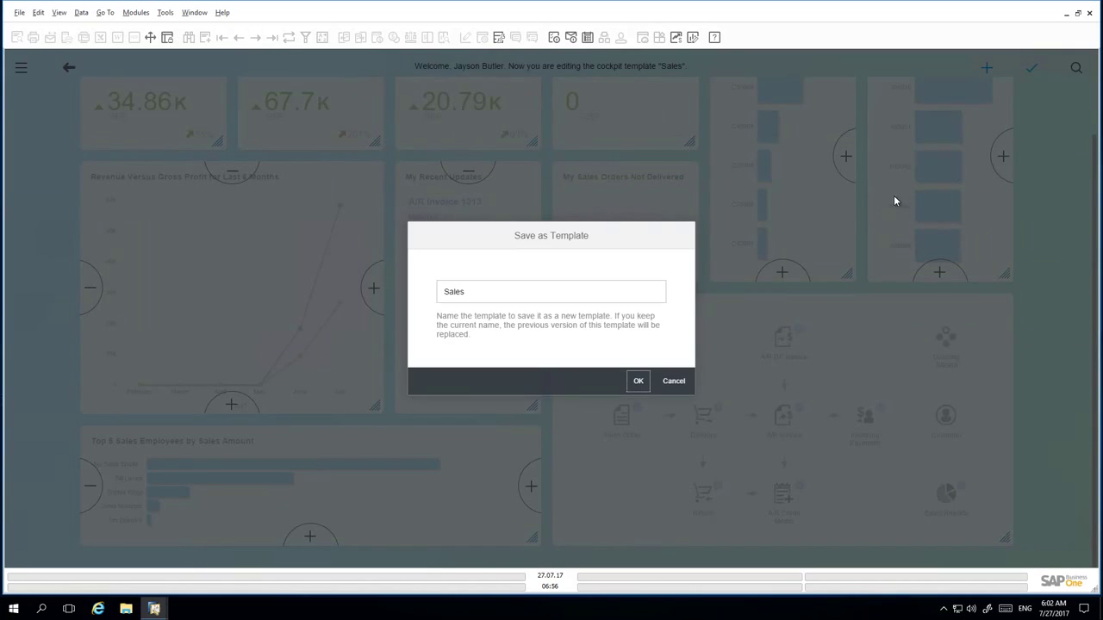
{"action": "left_click", "coordinate": [479, 293]}
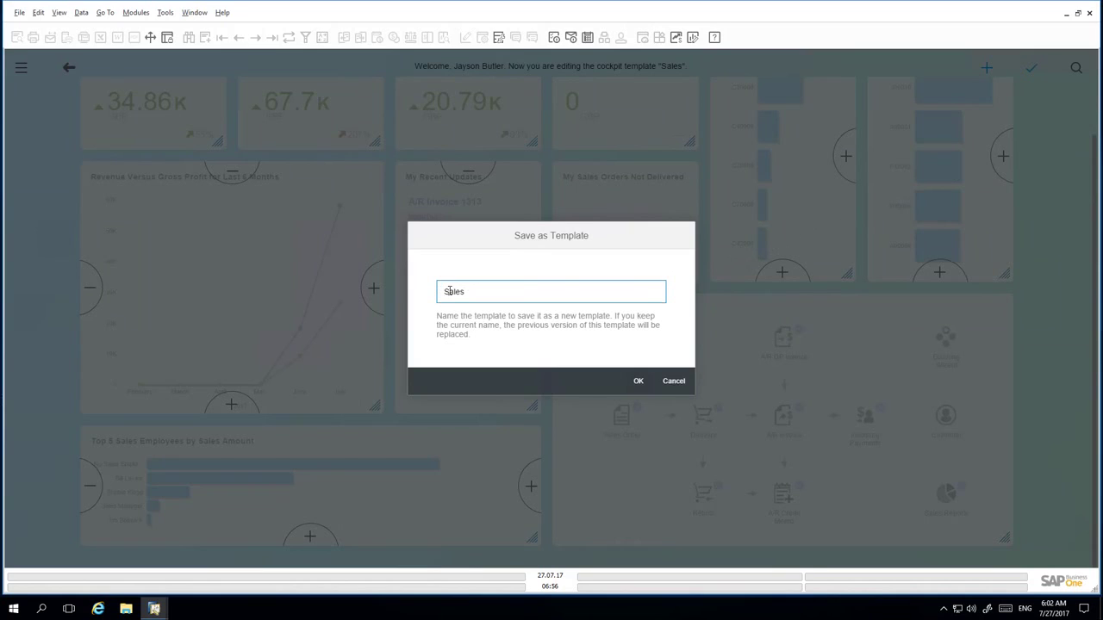
{"action": "type", "text": "Enhanced"}
{"action": "left_click", "coordinate": [504, 291]}
{"action": "type", "text": "Cockpit V2"}
{"action": "left_click", "coordinate": [639, 381]}
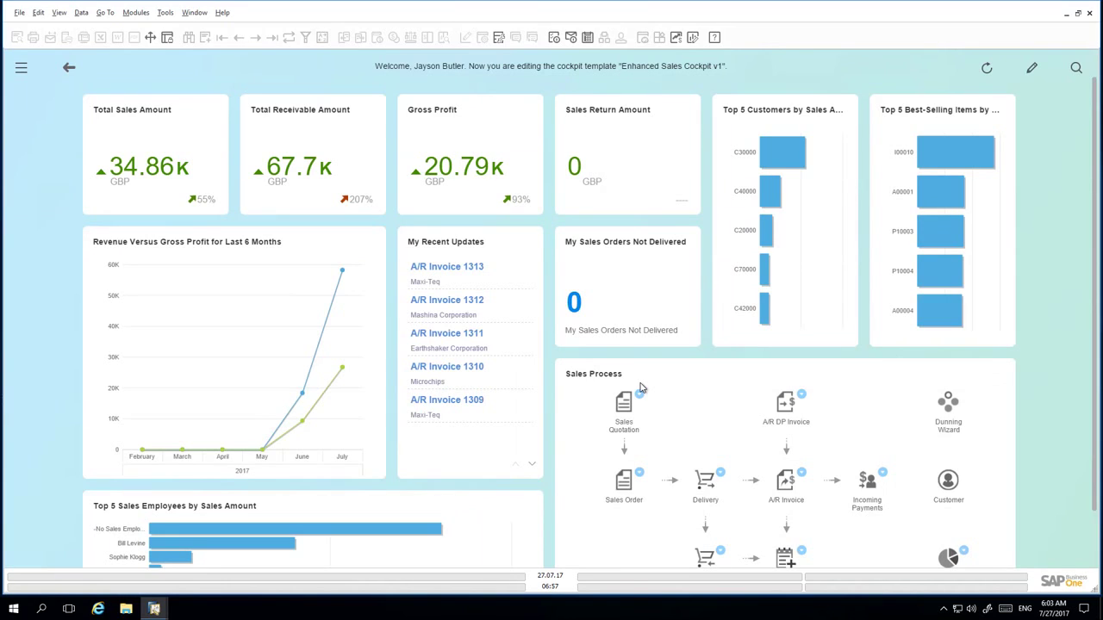
- In Cockpit Management - Setup, publish Enhanced Sales Cockpit v1 (row 13) and close it
{"action": "left_click", "coordinate": [165, 12]}
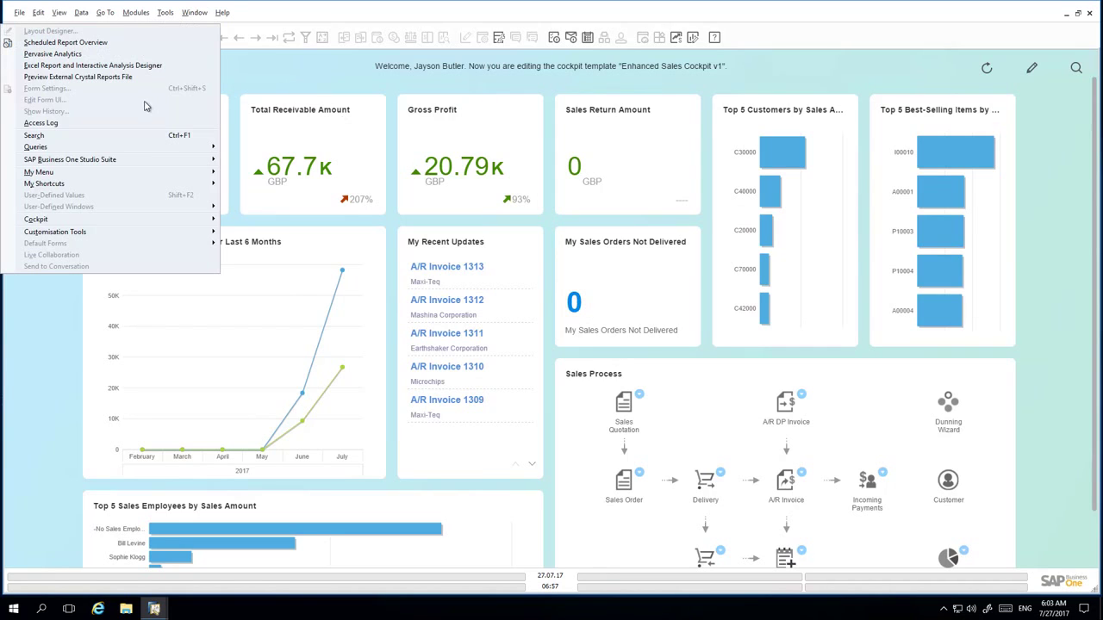
{"action": "mouse_move", "coordinate": [180, 223]}
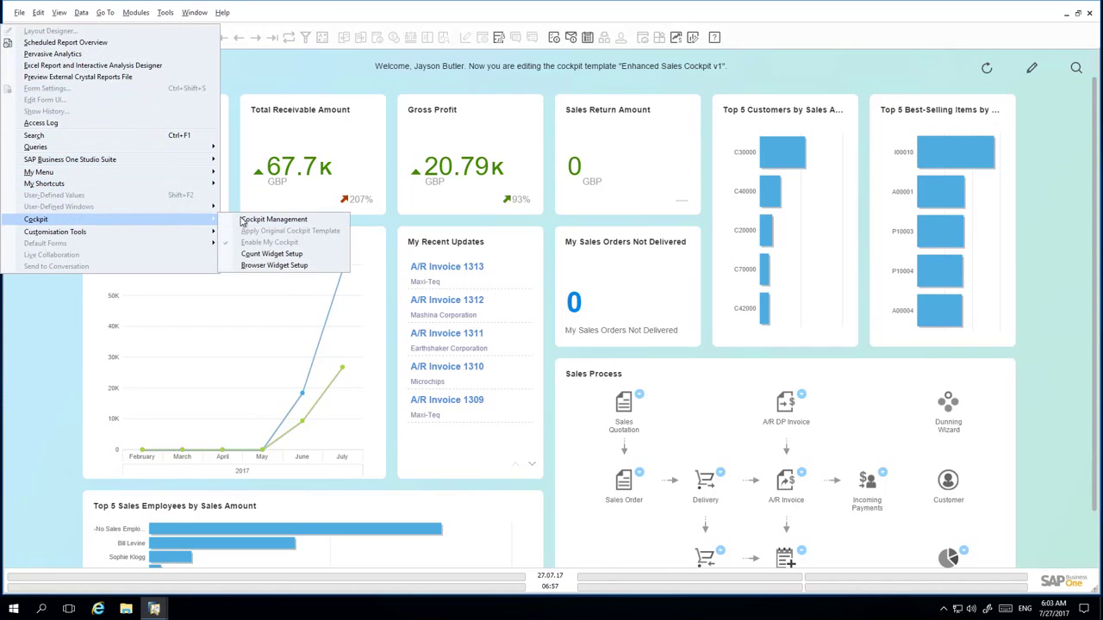
{"action": "left_click", "coordinate": [248, 221]}
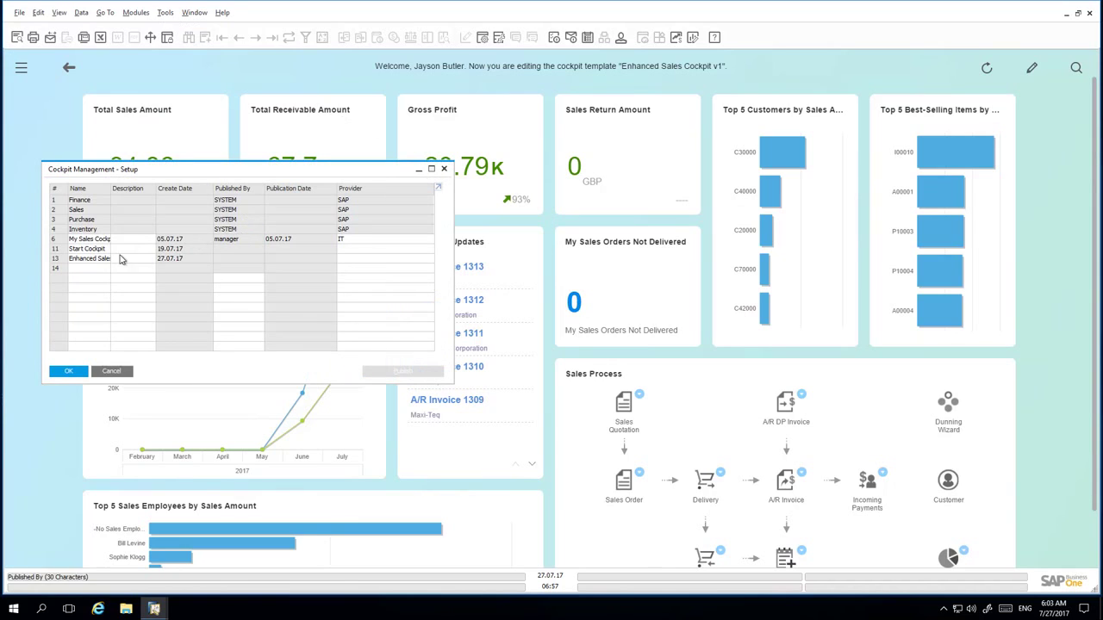
{"action": "left_click", "coordinate": [55, 258]}
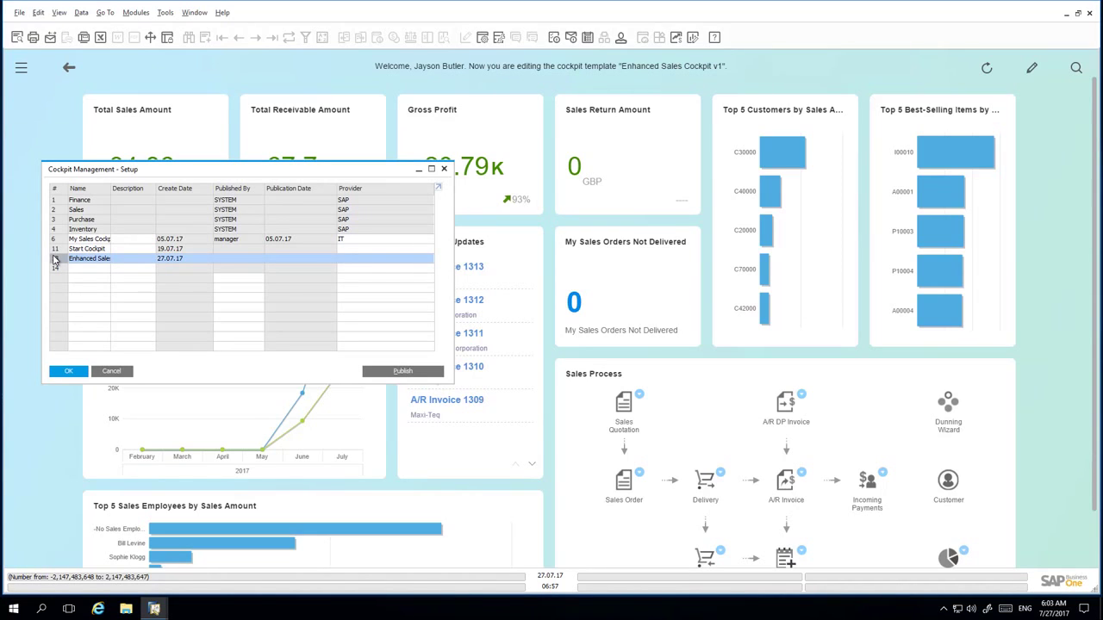
{"action": "left_click", "coordinate": [411, 372]}
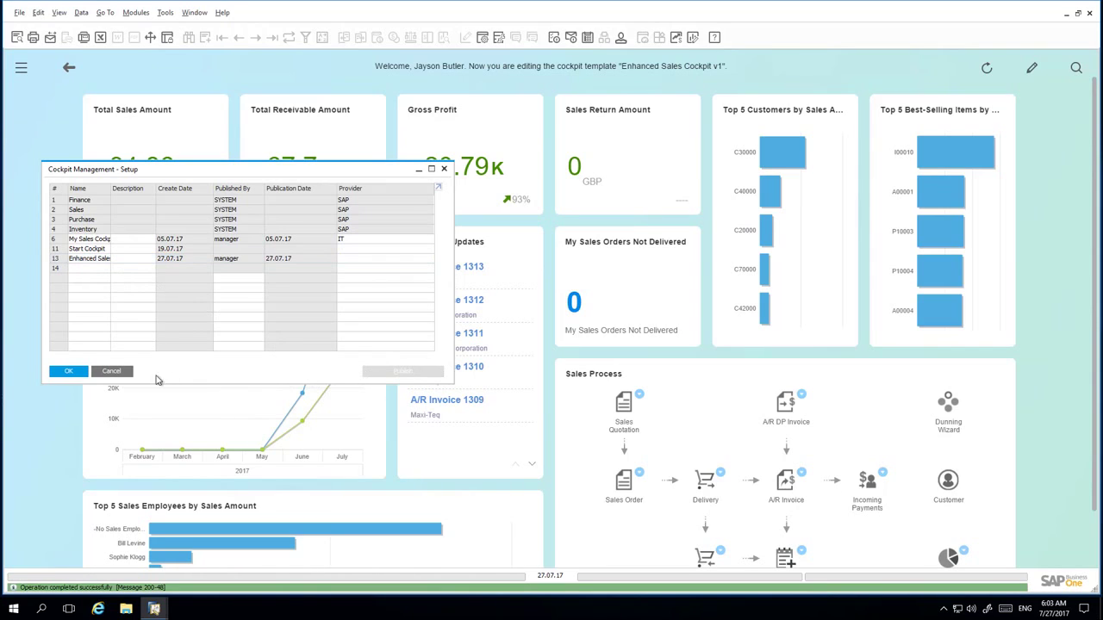
{"action": "left_click", "coordinate": [69, 371]}
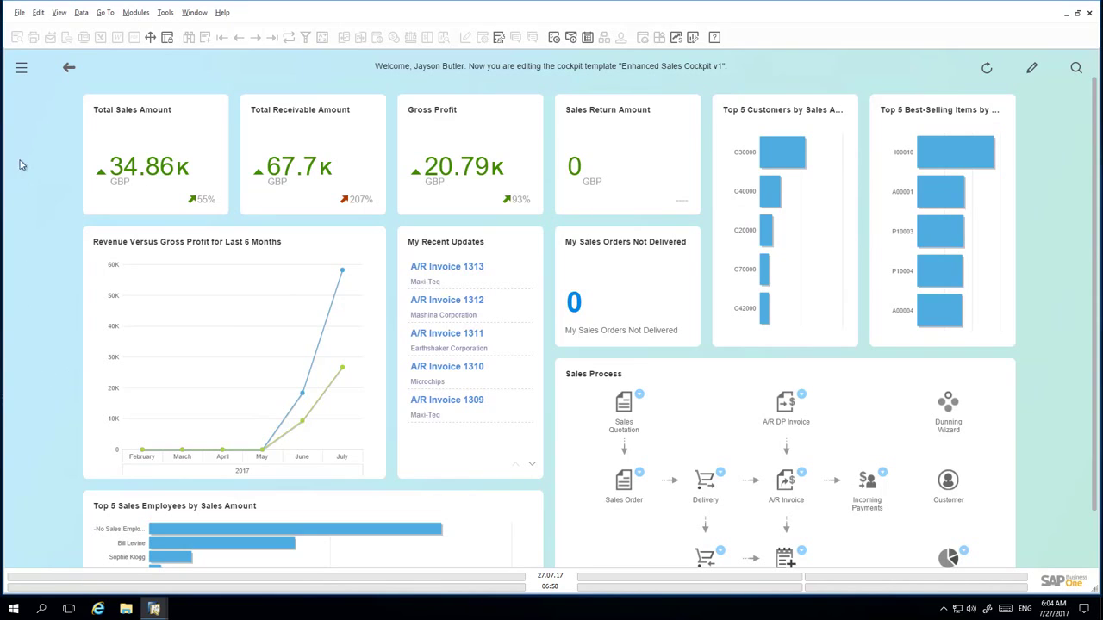
- Set the Sales user group's Cockpit Template to Enhanced Sales Cockpit v1
{"action": "left_click", "coordinate": [25, 74]}
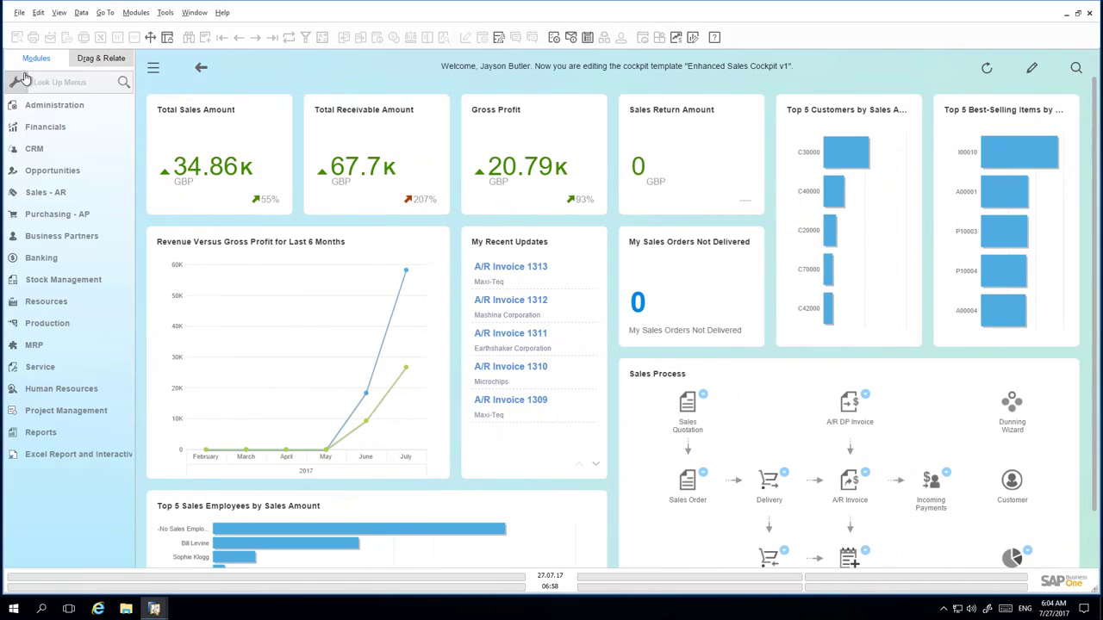
{"action": "left_click", "coordinate": [42, 84]}
{"action": "type", "text": "user group"}
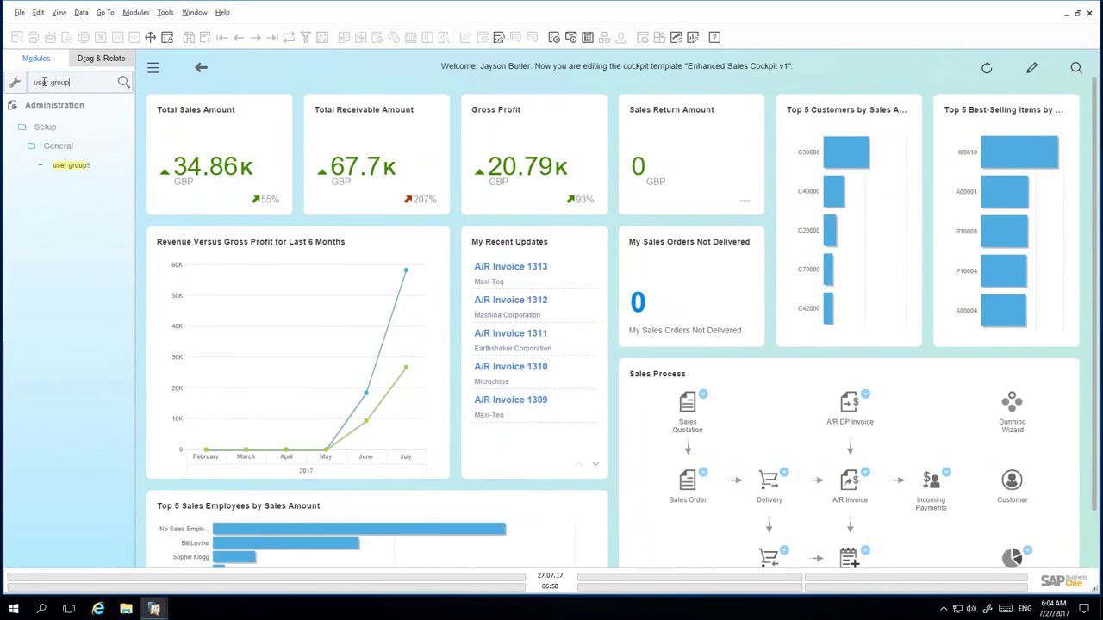
{"action": "left_click", "coordinate": [79, 166]}
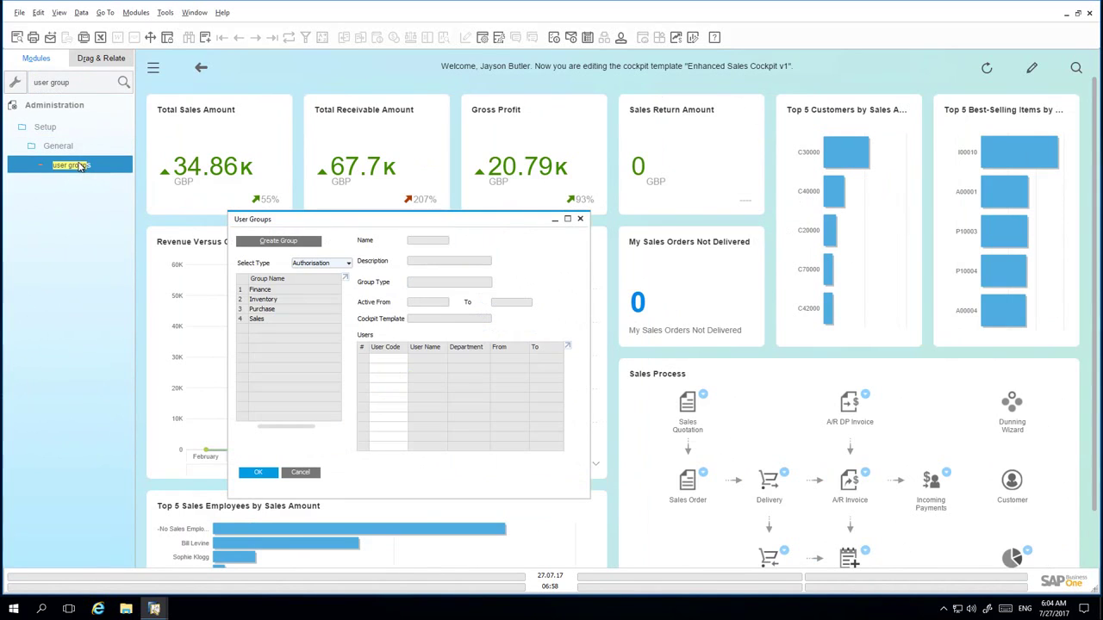
{"action": "left_click", "coordinate": [275, 320]}
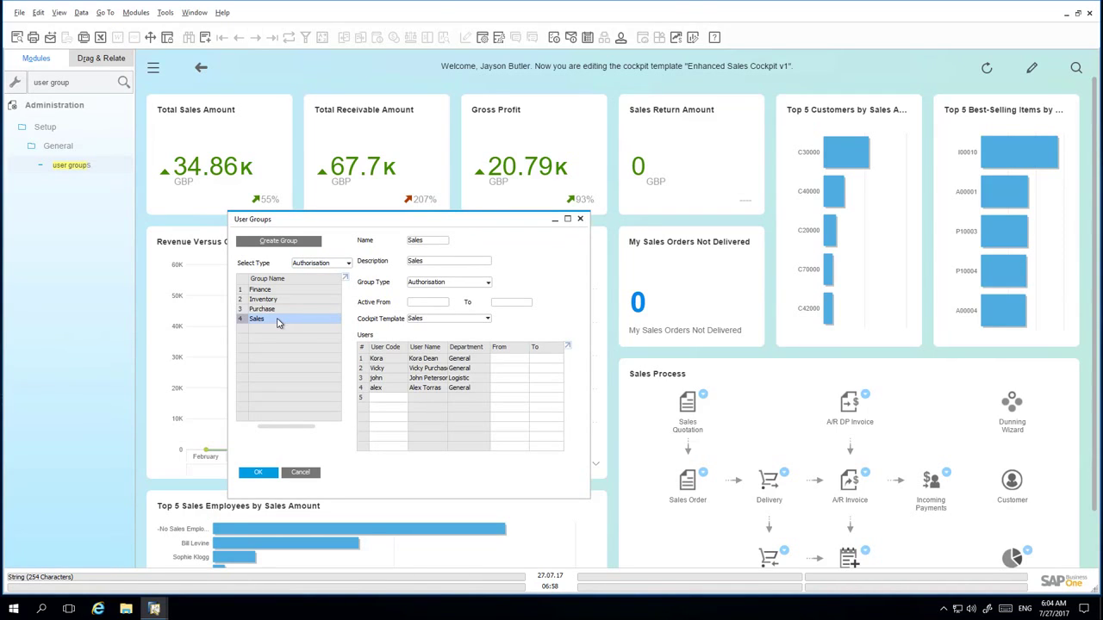
{"action": "left_click", "coordinate": [429, 320]}
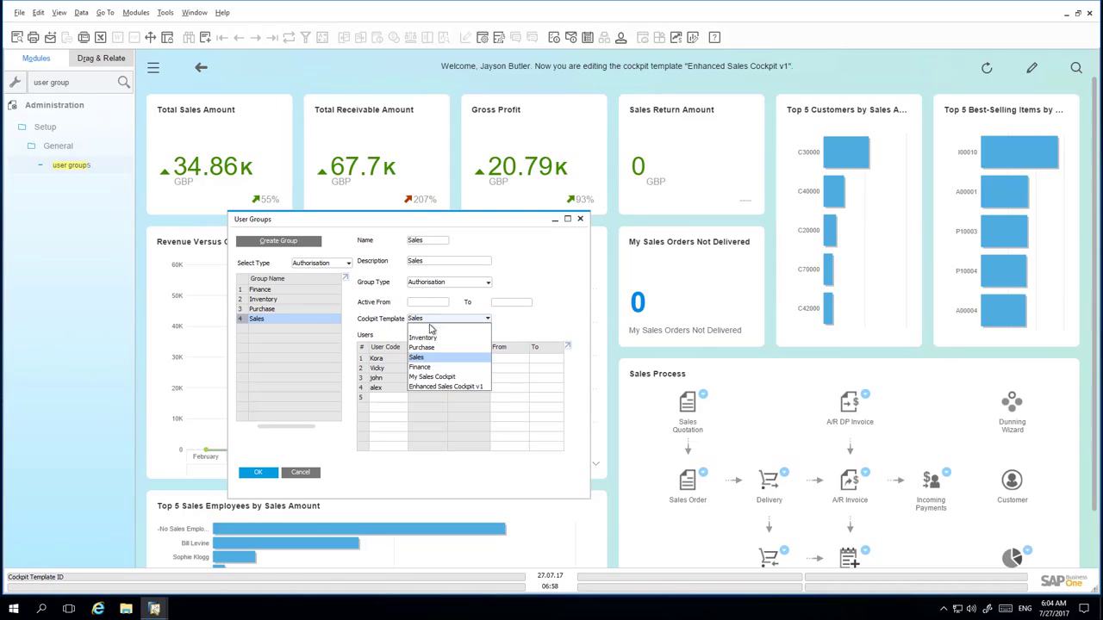
{"action": "left_click", "coordinate": [445, 388]}
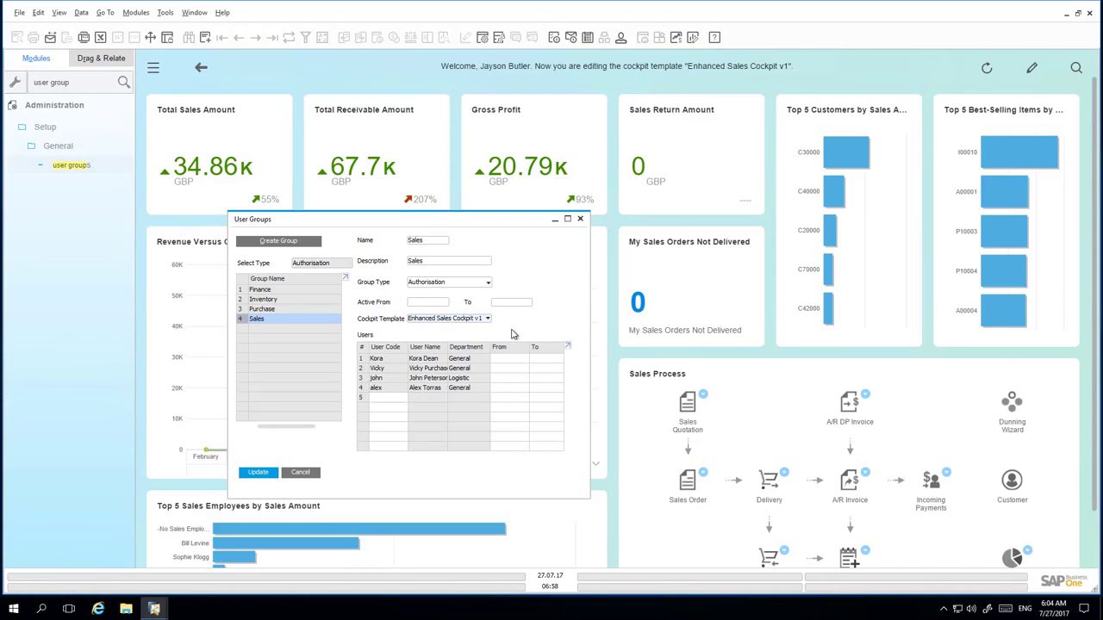
- Add the new user to the Sales group as its fifth member and save
{"action": "left_click", "coordinate": [401, 397]}
{"action": "type", "text": "kate"}
{"action": "key", "text": "Tab"}
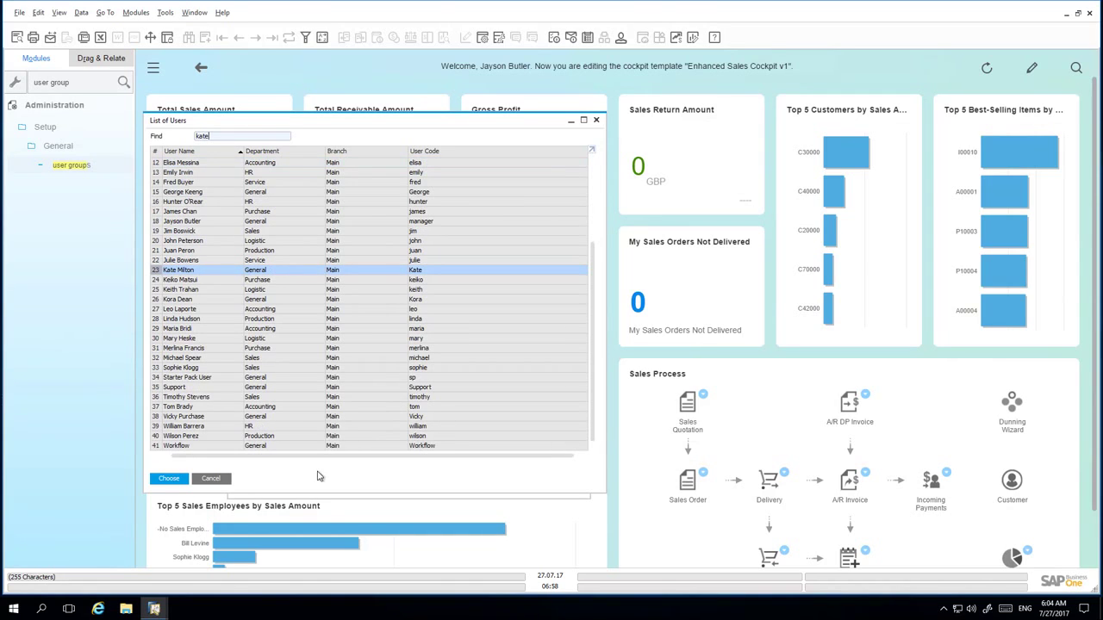
{"action": "left_click", "coordinate": [181, 481]}
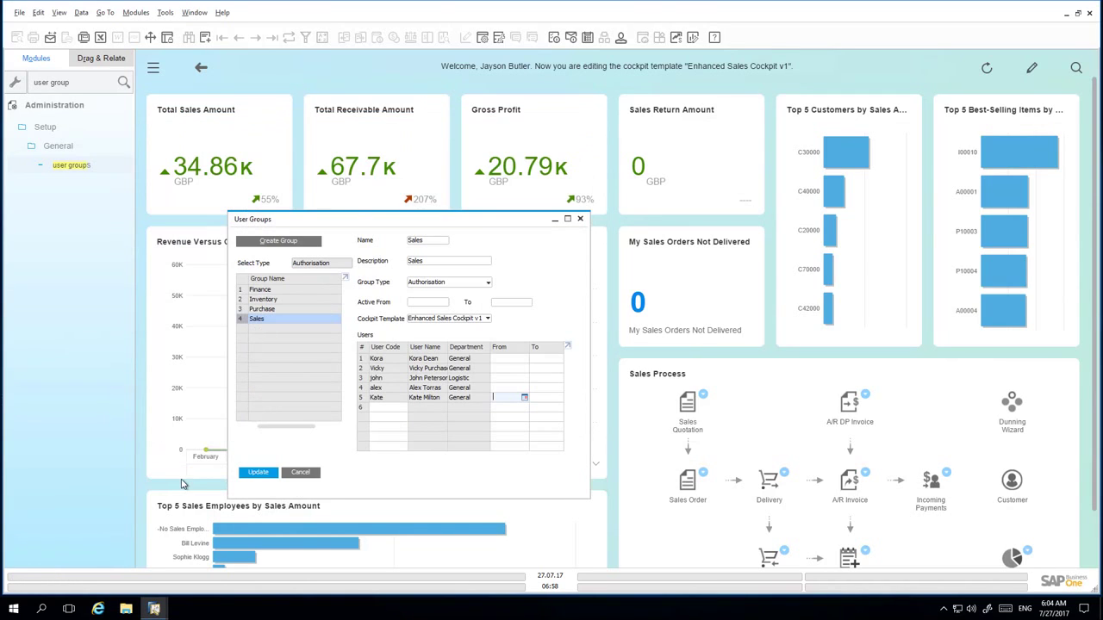
{"action": "left_click", "coordinate": [266, 473]}
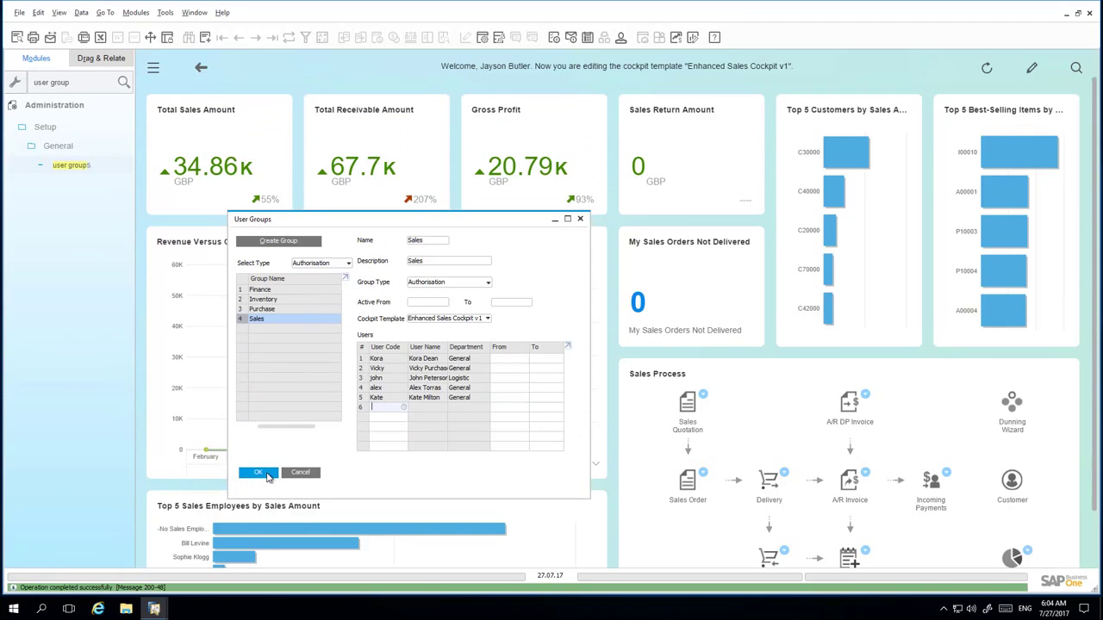
{"action": "left_click", "coordinate": [263, 474]}
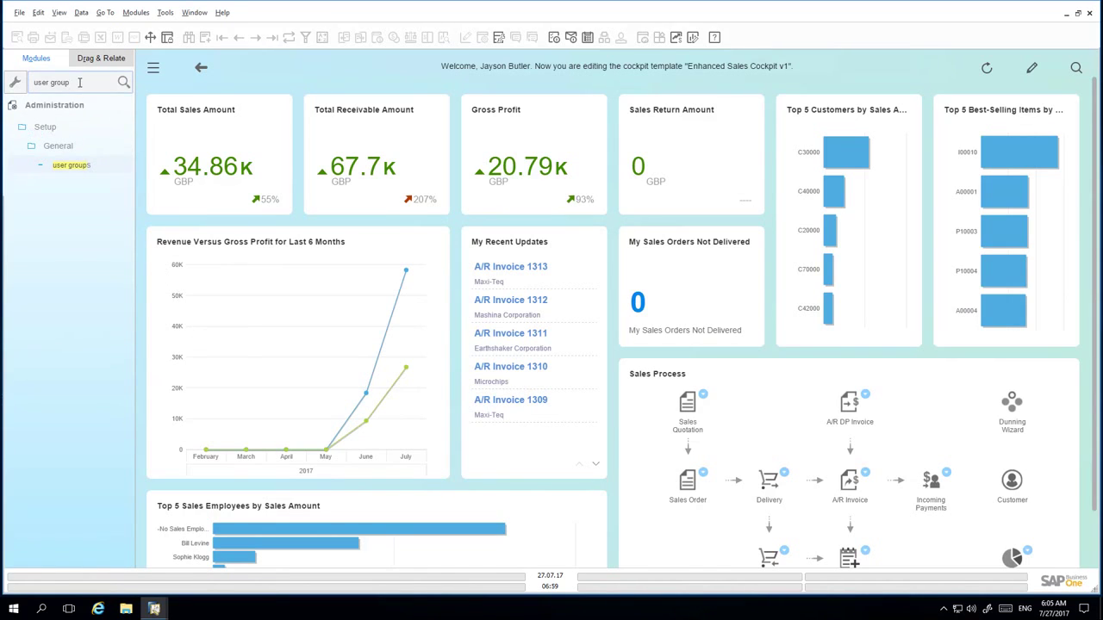
- Through Choose Company, change user and log in with the new Sales user's ID and password
{"action": "left_click", "coordinate": [60, 105]}
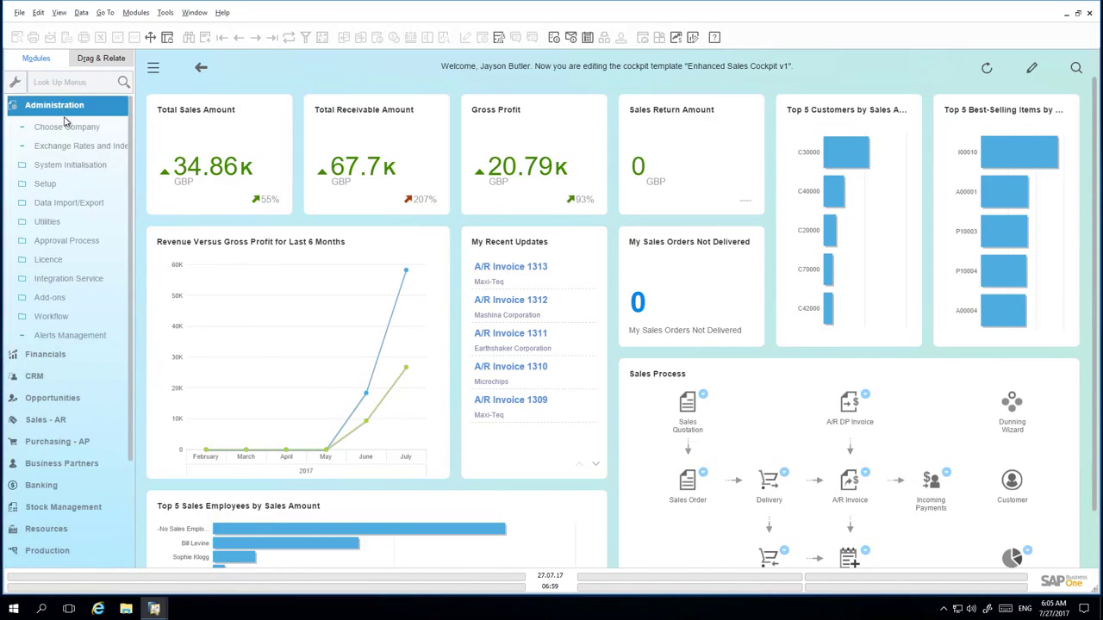
{"action": "left_click", "coordinate": [67, 128]}
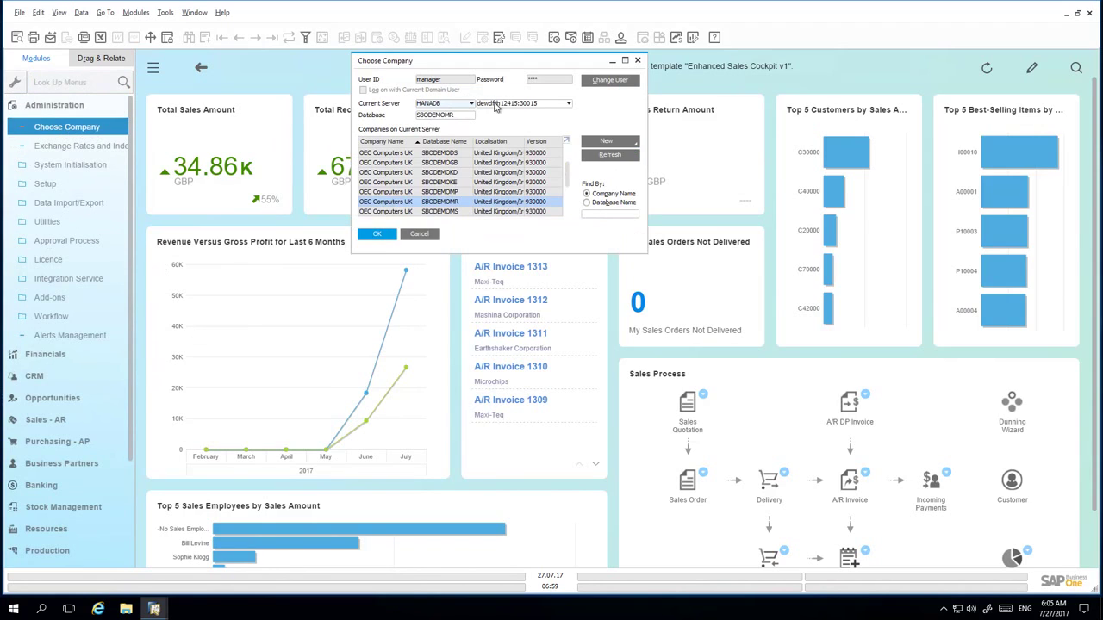
{"action": "left_click", "coordinate": [605, 82]}
{"action": "type", "text": "Kate"}
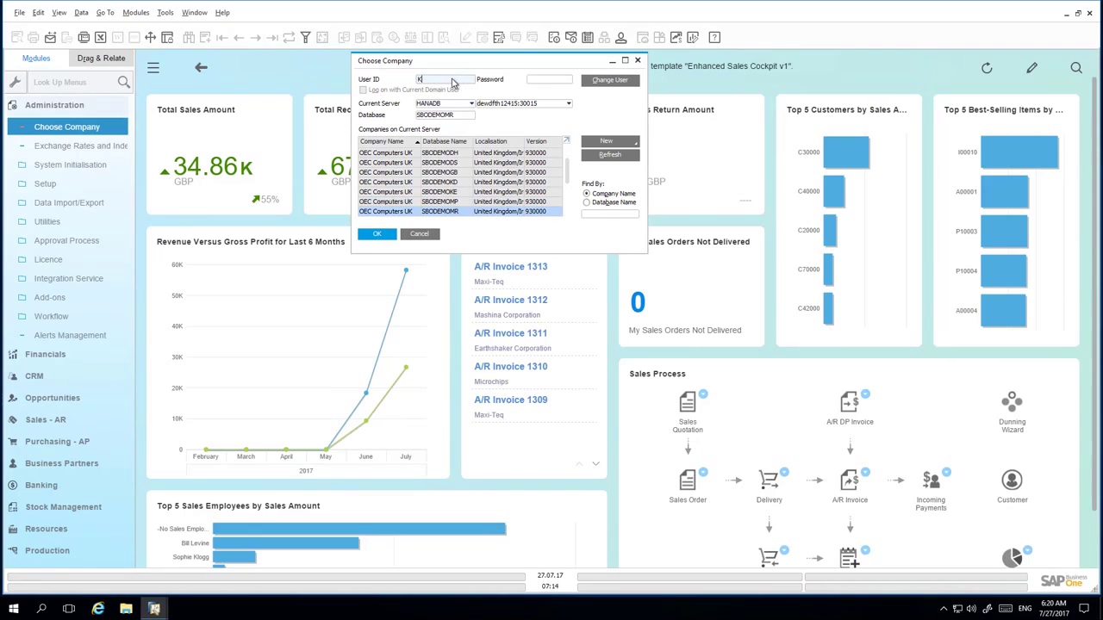
{"action": "left_click", "coordinate": [560, 81]}
{"action": "type", "text": "1234"}
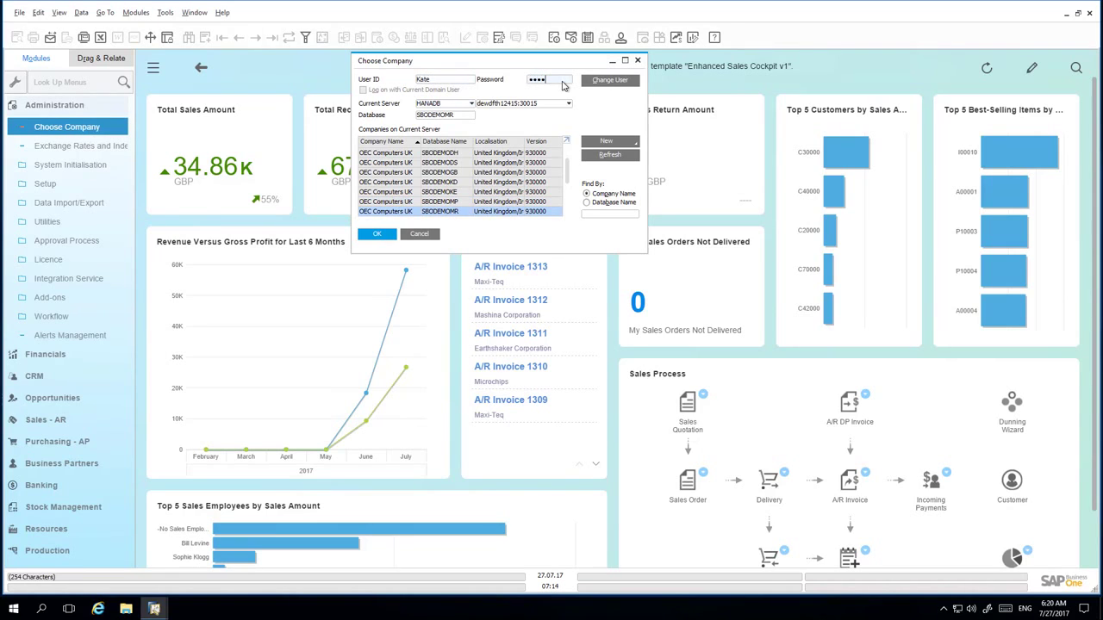
{"action": "key", "text": "Return"}
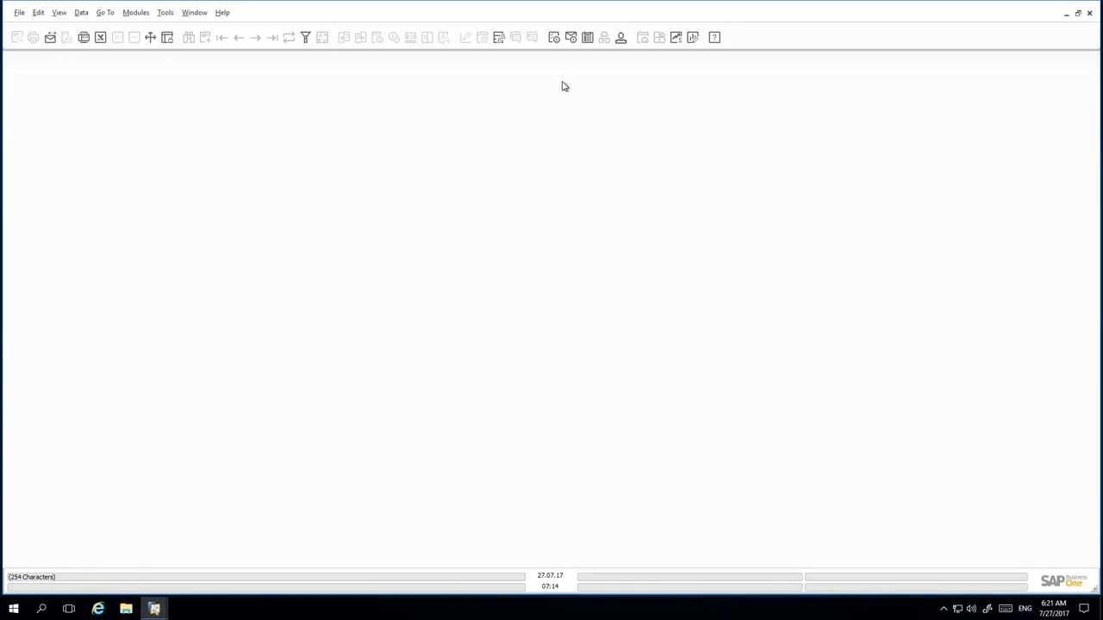